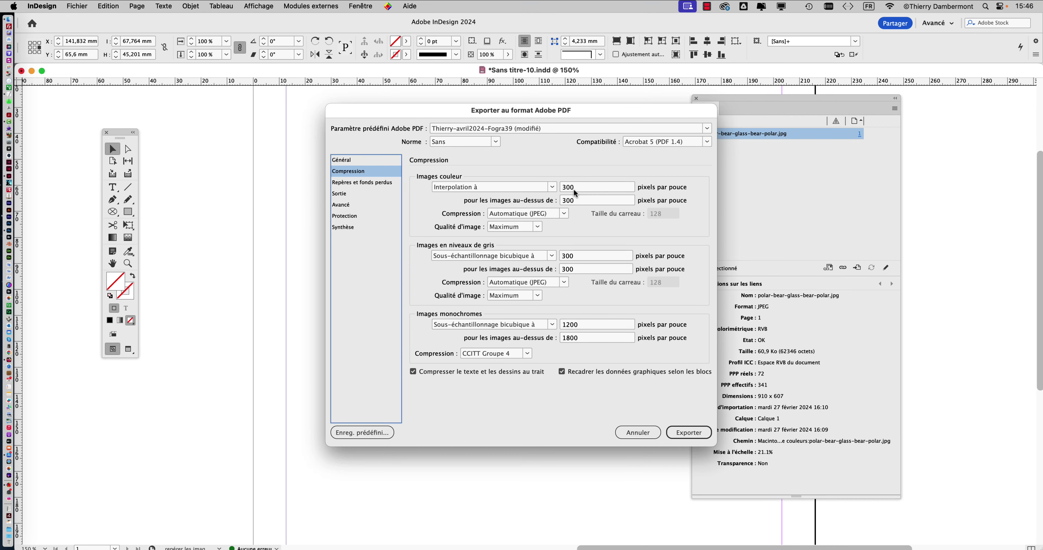
- Cancel the current PDF export and enlarge the link information area for the polar bear image
left_click(631, 434)
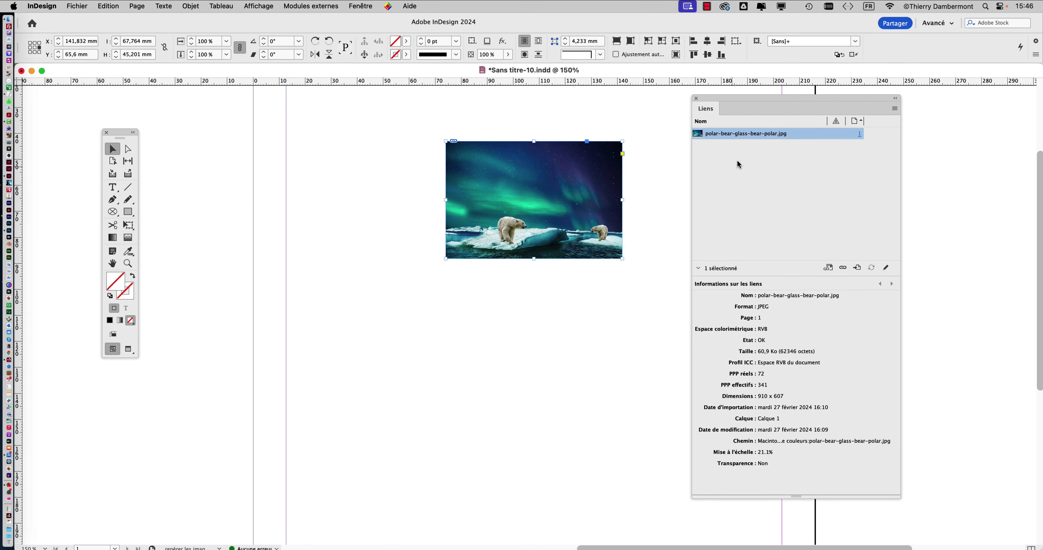
left_click_drag(795, 276, 802, 189)
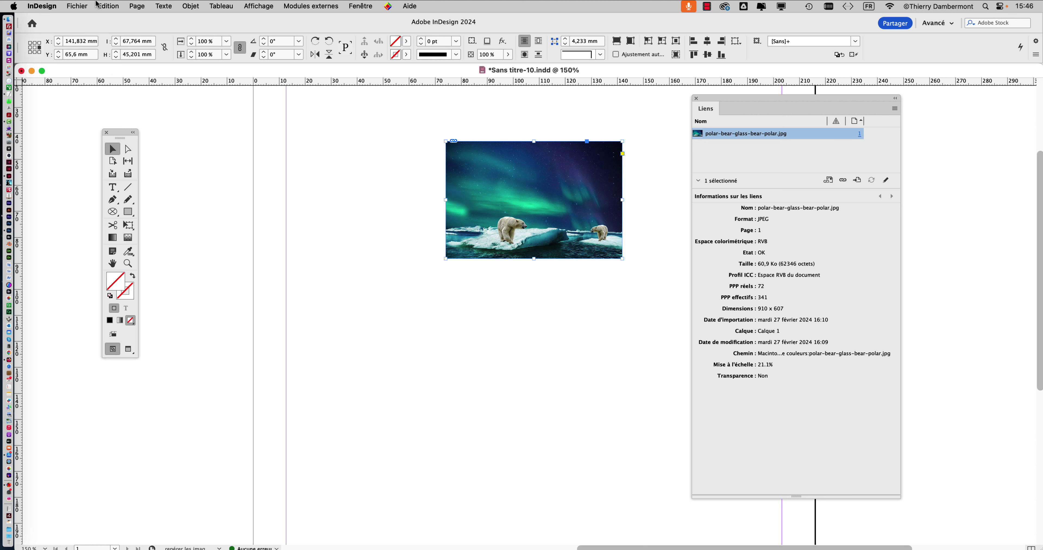
- Review the compression settings for an Adobe PDF (impression) export of the document, and leave without exporting
left_click(78, 6)
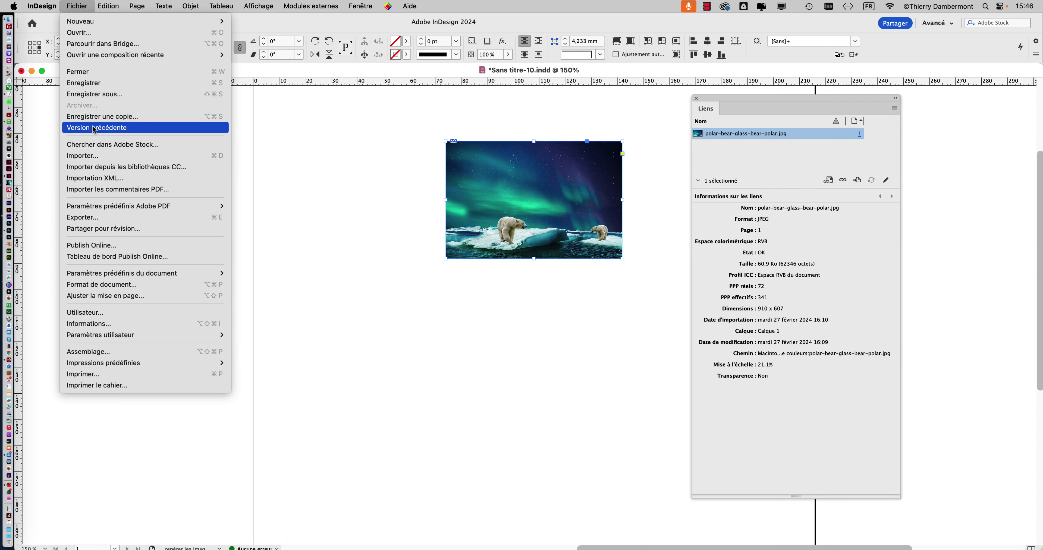
left_click(83, 217)
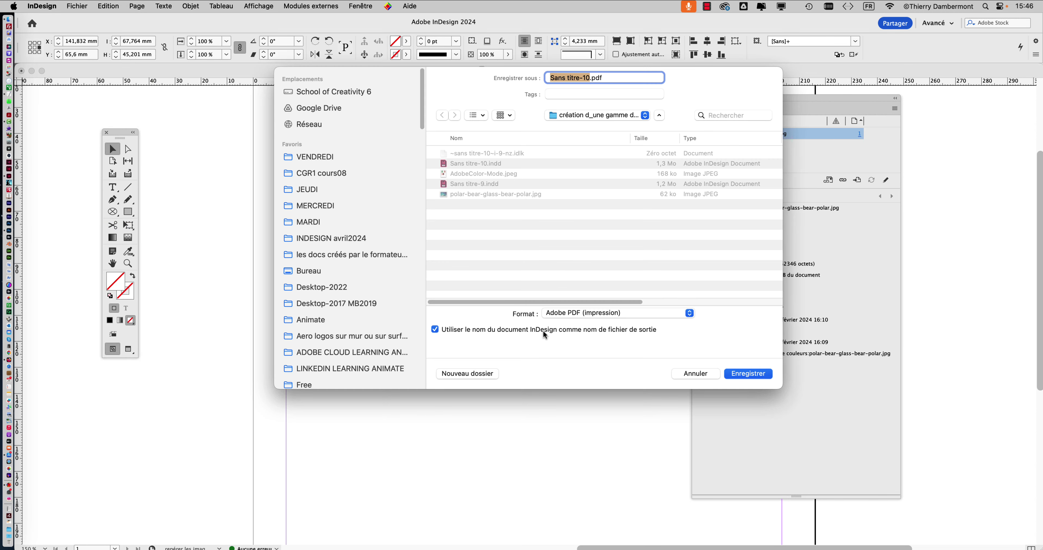
left_click(740, 376)
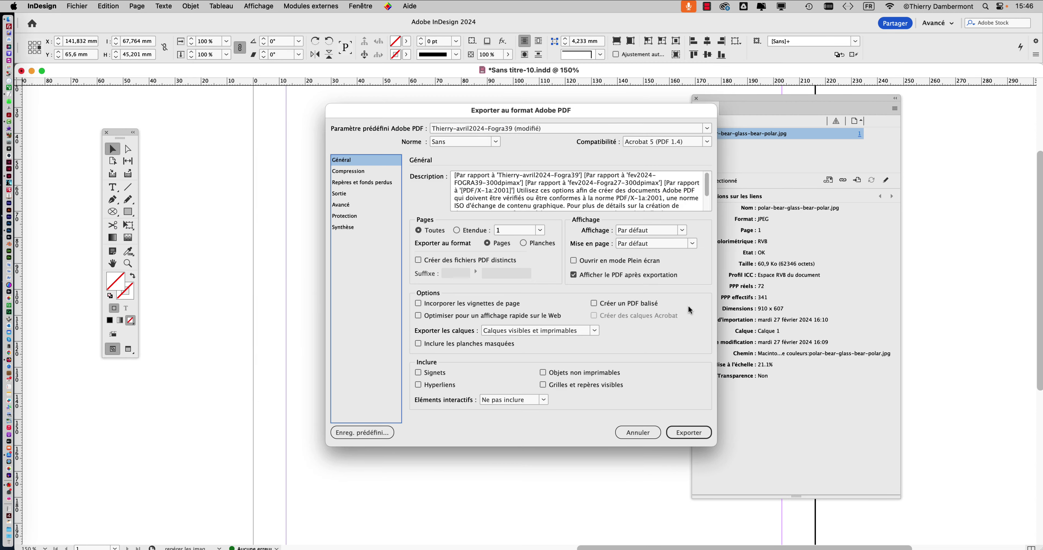
left_click(349, 171)
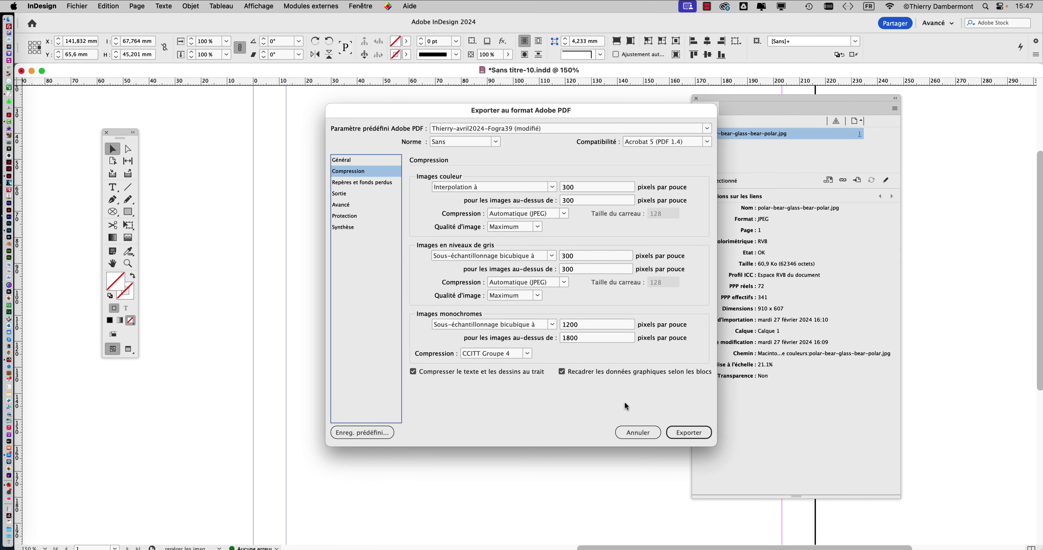
left_click(637, 432)
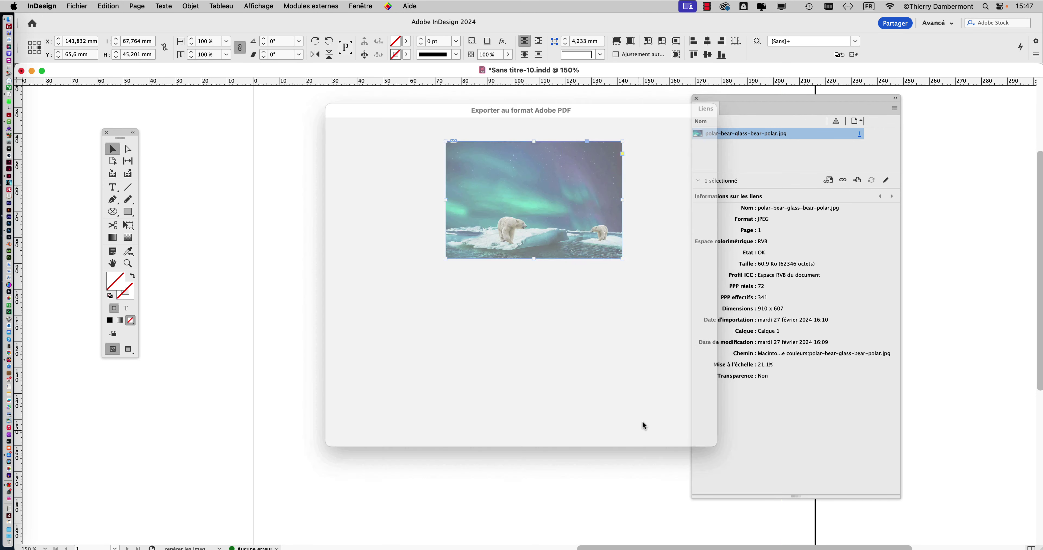
- Enlarge the polar bear image with the Free Transform tool to about 86 mm wide by 58 mm high
left_click_drag(141, 139, 372, 112)
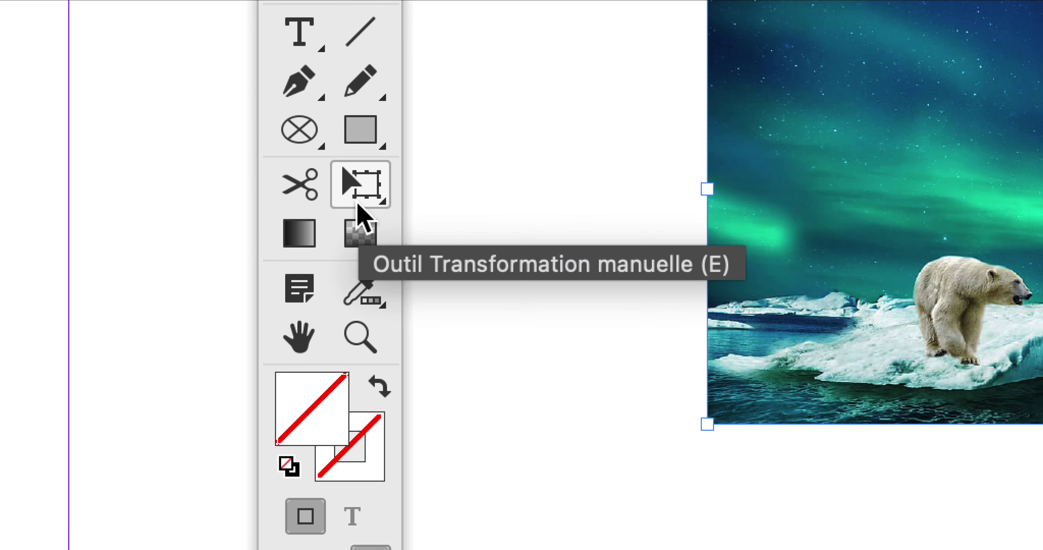
left_click(359, 203)
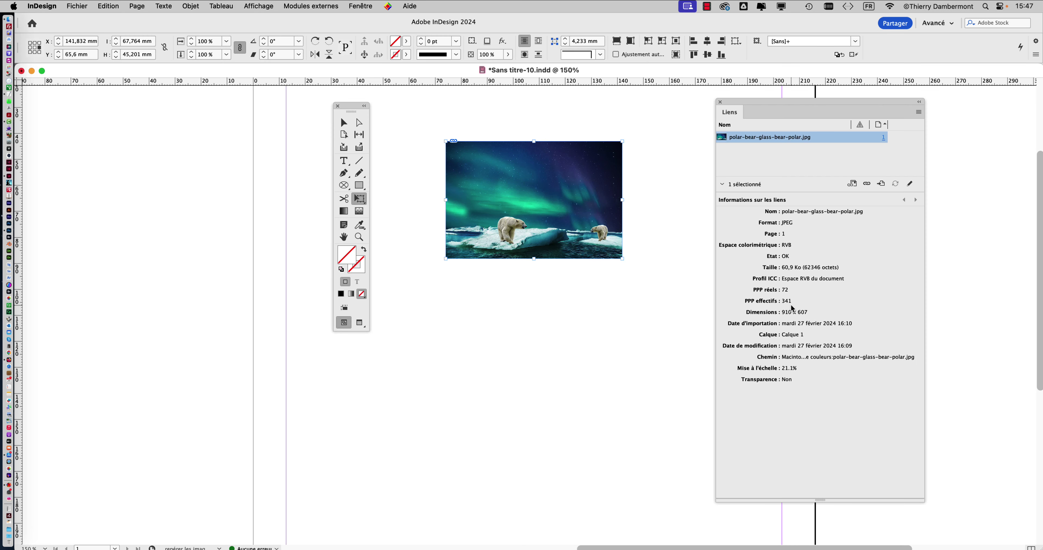
left_click_drag(444, 258, 425, 277)
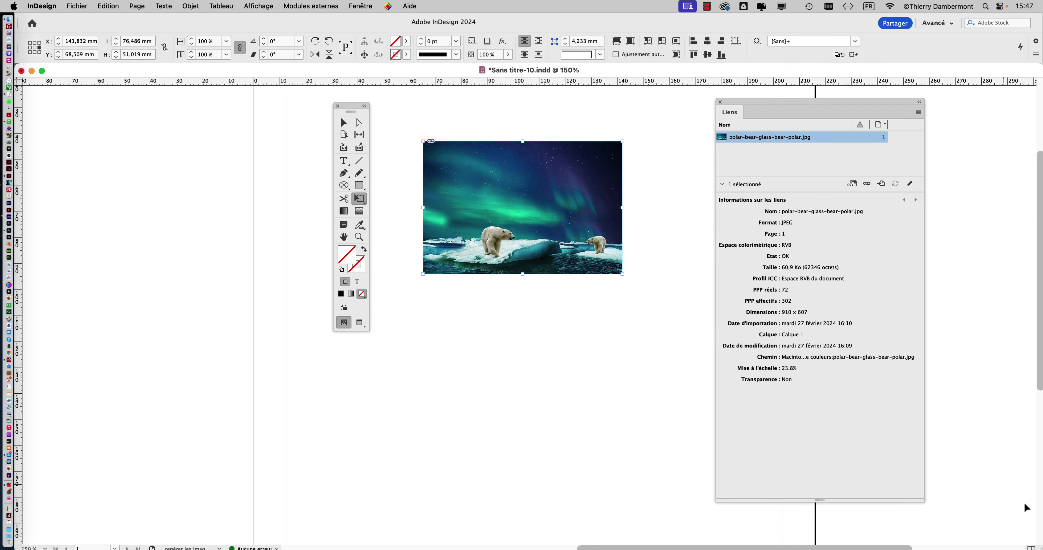
key("super+0")
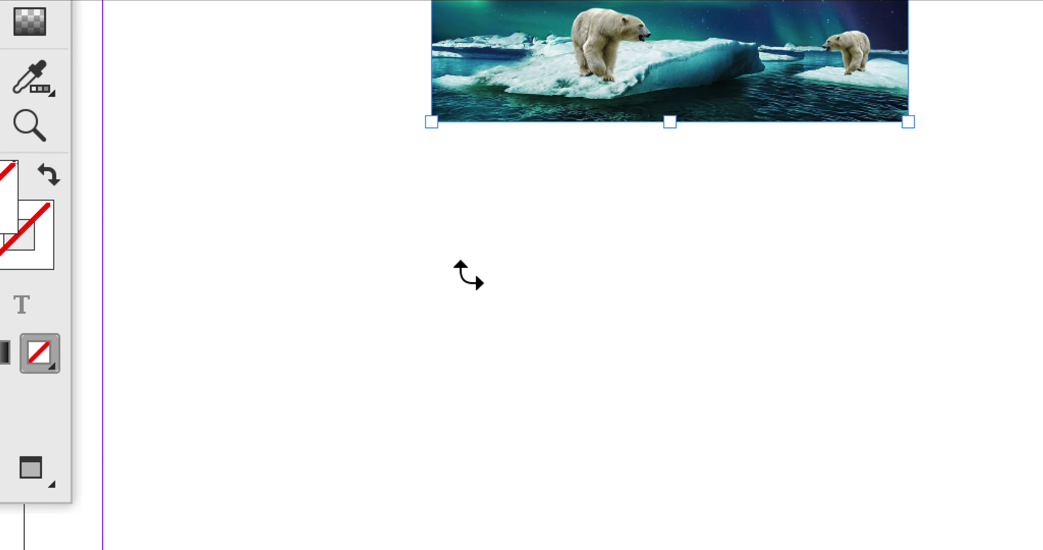
left_click_drag(432, 121, 413, 146)
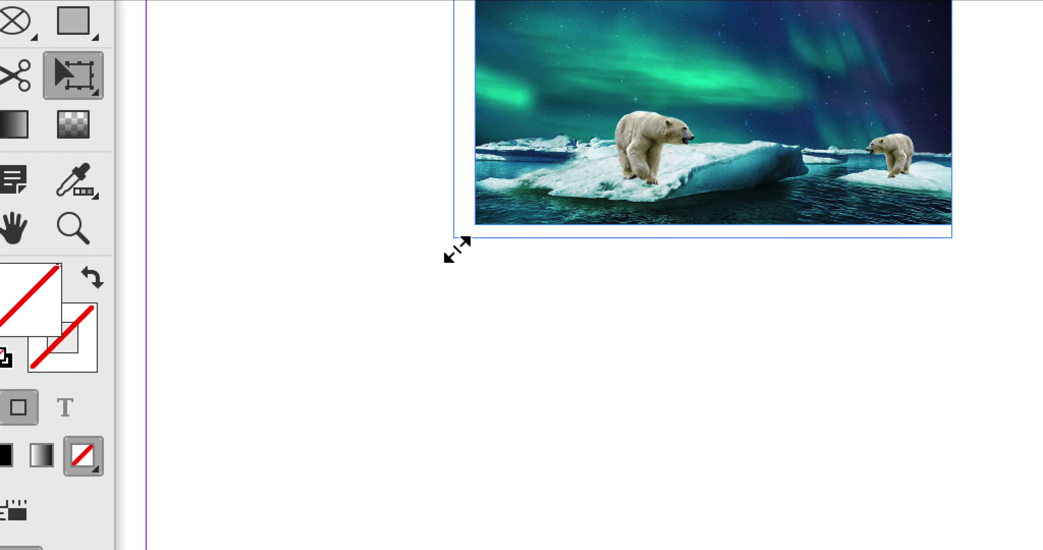
left_click_drag(456, 249, 428, 288)
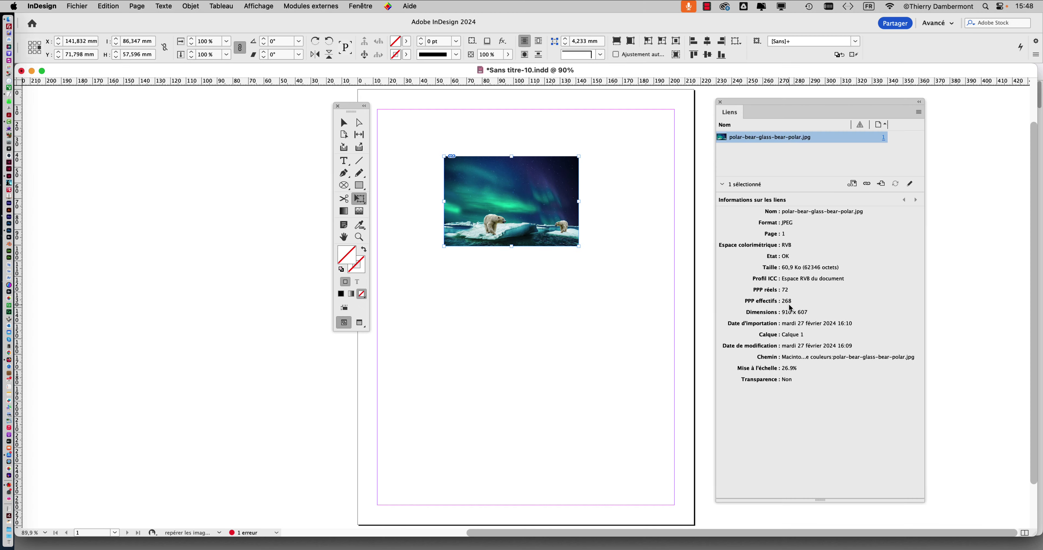
- Display the preflight check (Contrôle en amont) and place it on the pasteboard beside the page, with the tools moved off the page
left_click_drag(344, 110, 65, 110)
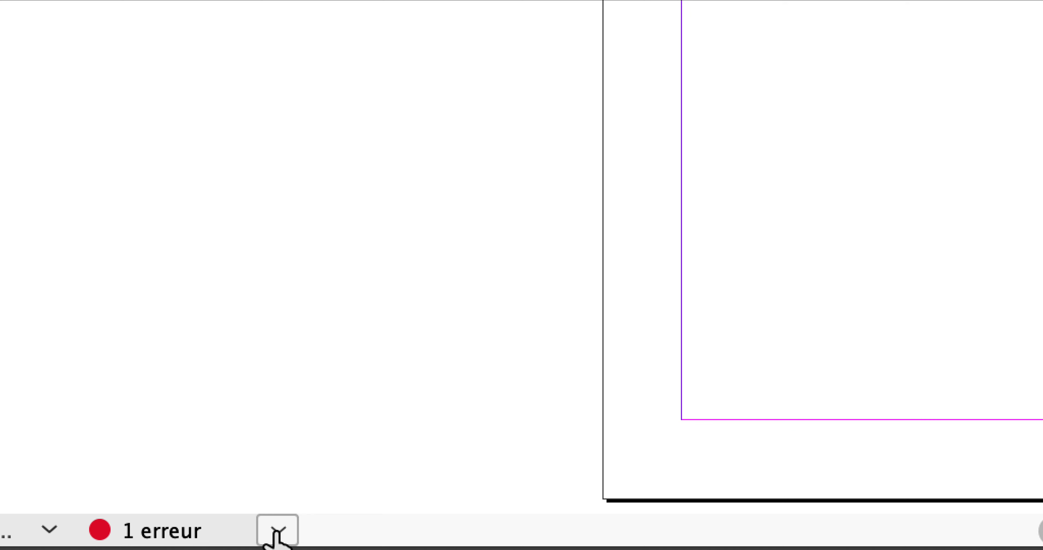
left_click(278, 533)
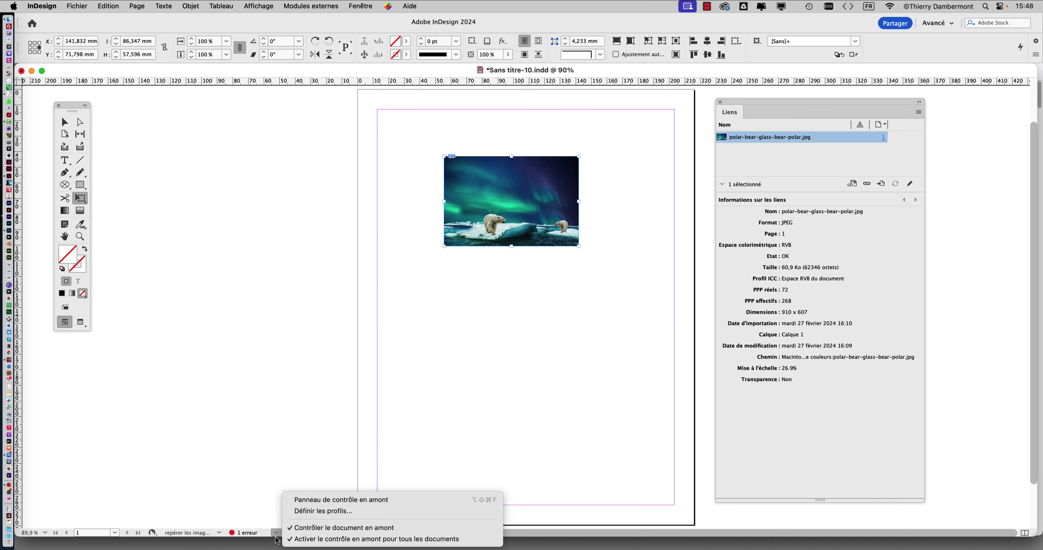
left_click(289, 442)
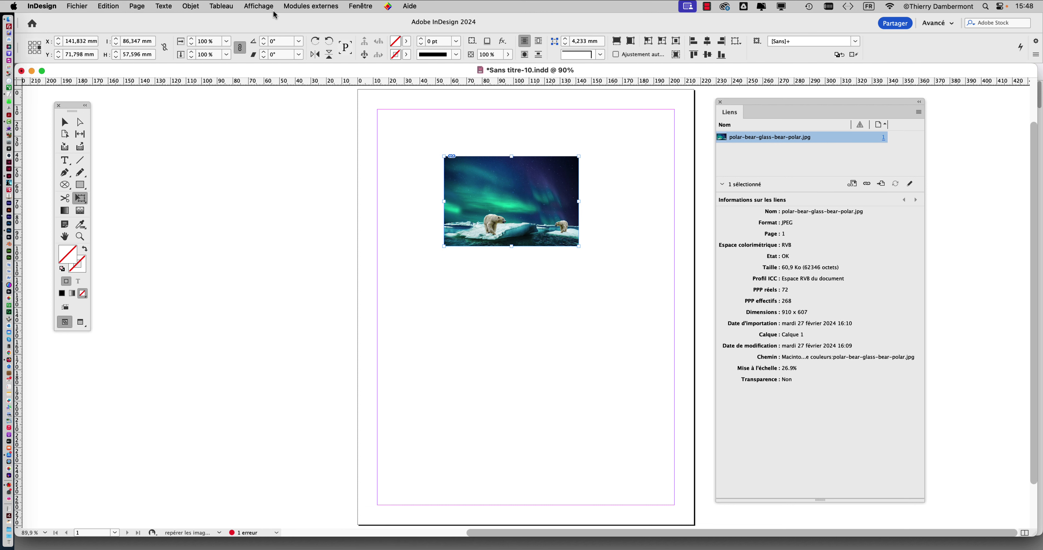
left_click(360, 7)
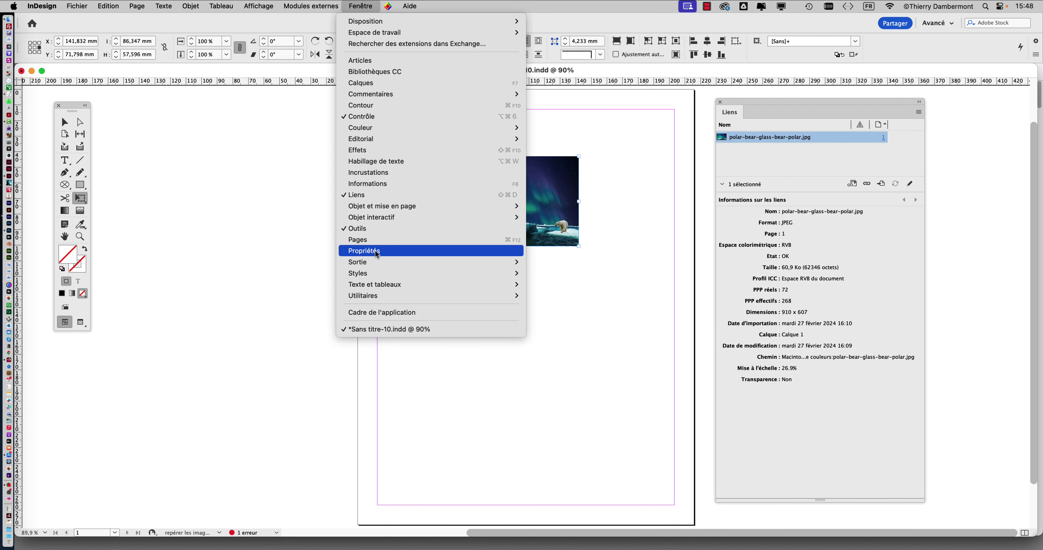
mouse_move(377, 262)
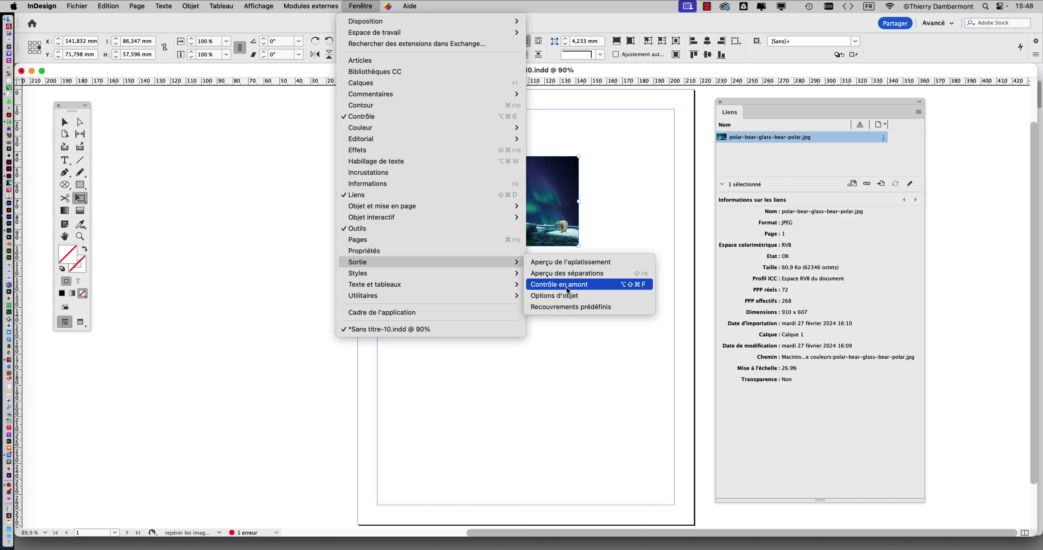
left_click(567, 289)
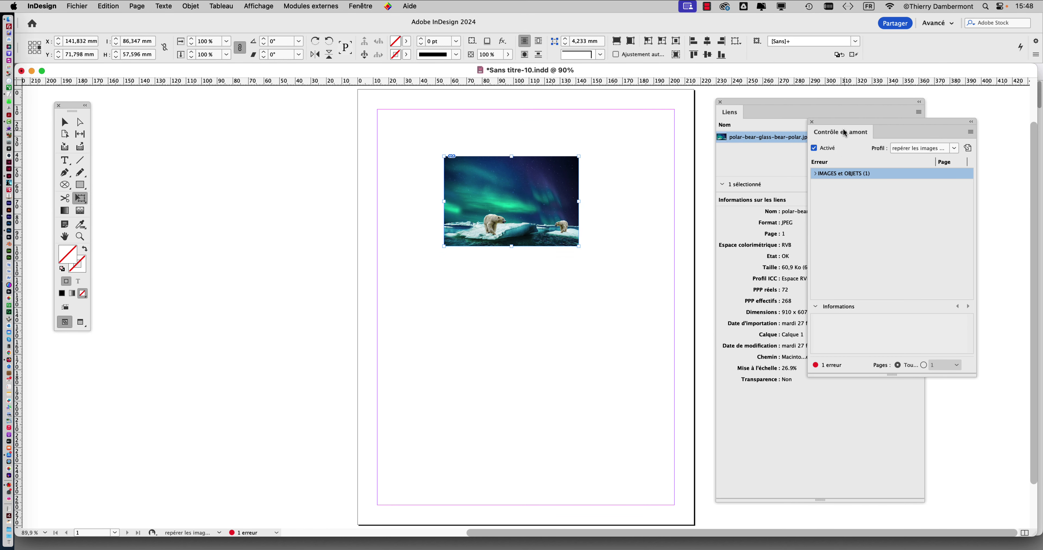
left_click_drag(853, 130, 205, 131)
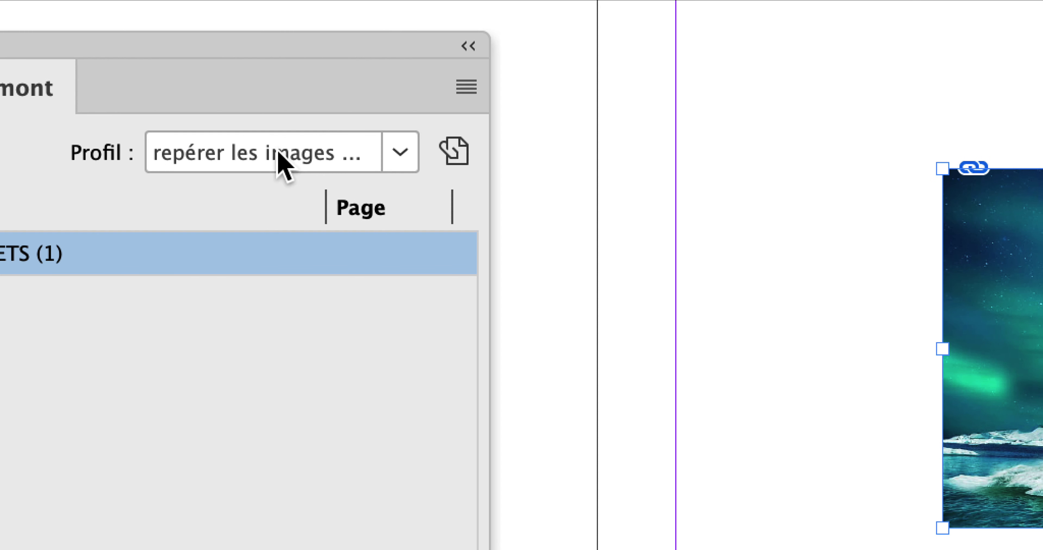
- Compare the preflight results of the [Standard] profile with those of "repérer les images de moins de 300 dpi", ending on the latter
left_click(278, 152)
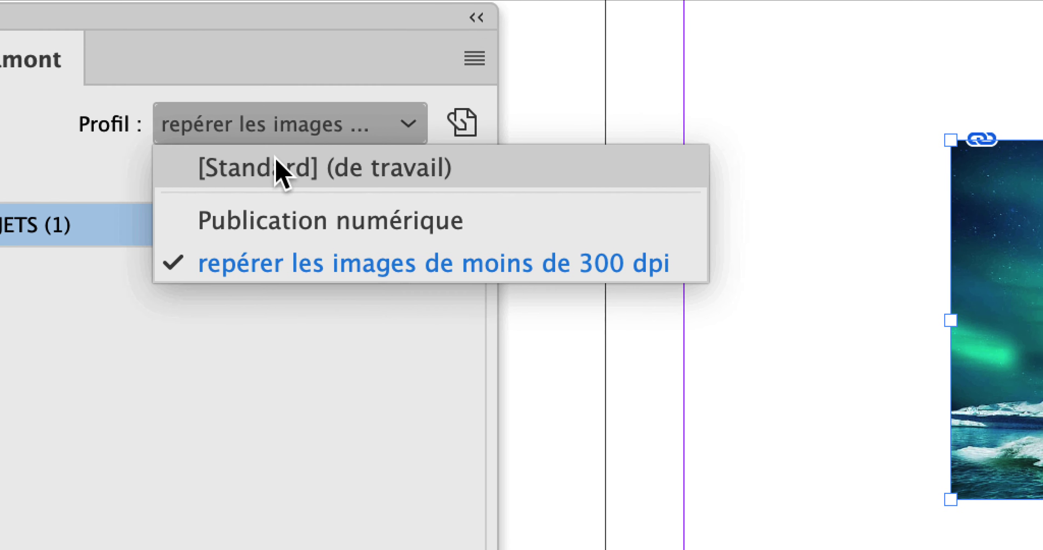
left_click(279, 200)
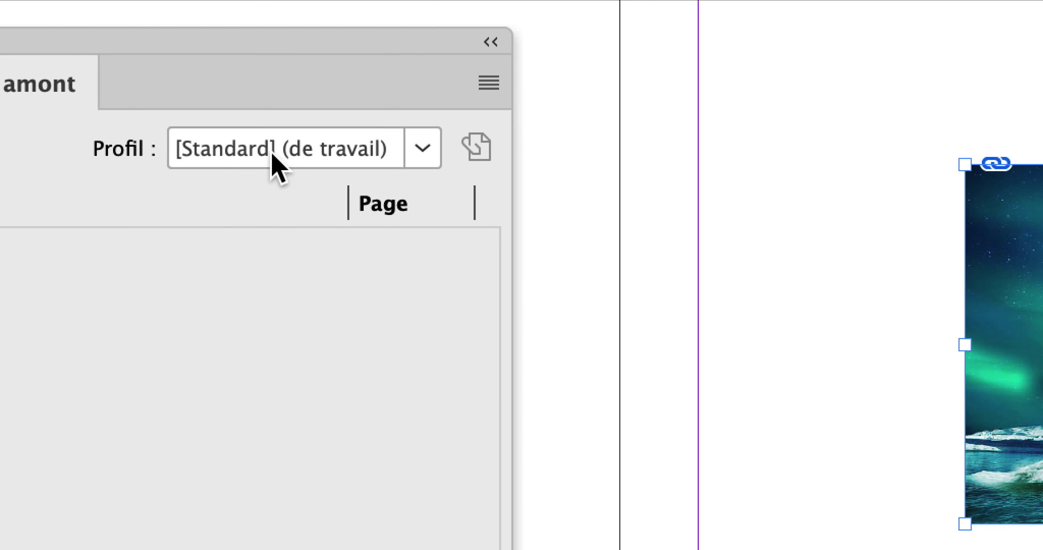
left_click(248, 151)
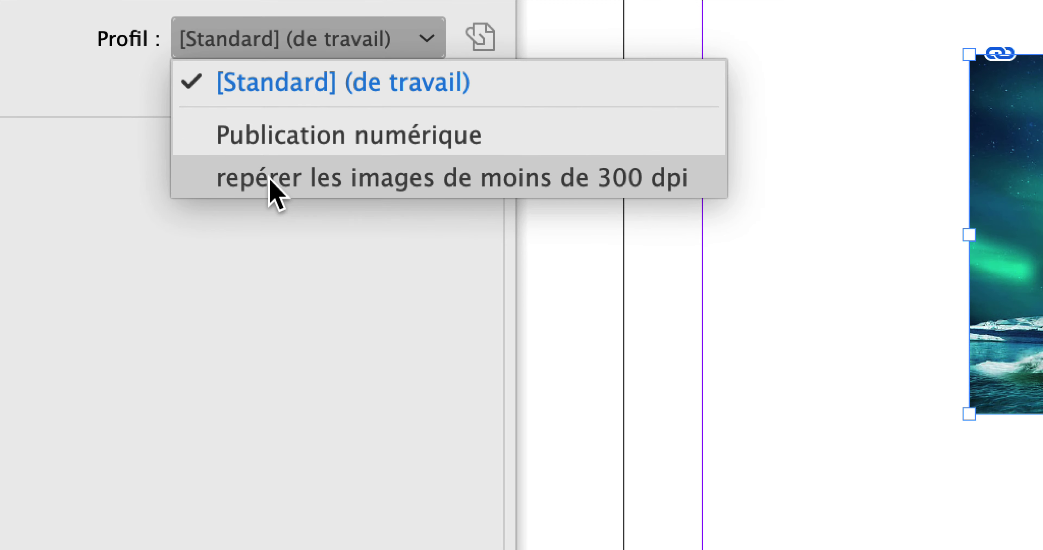
left_click(302, 198)
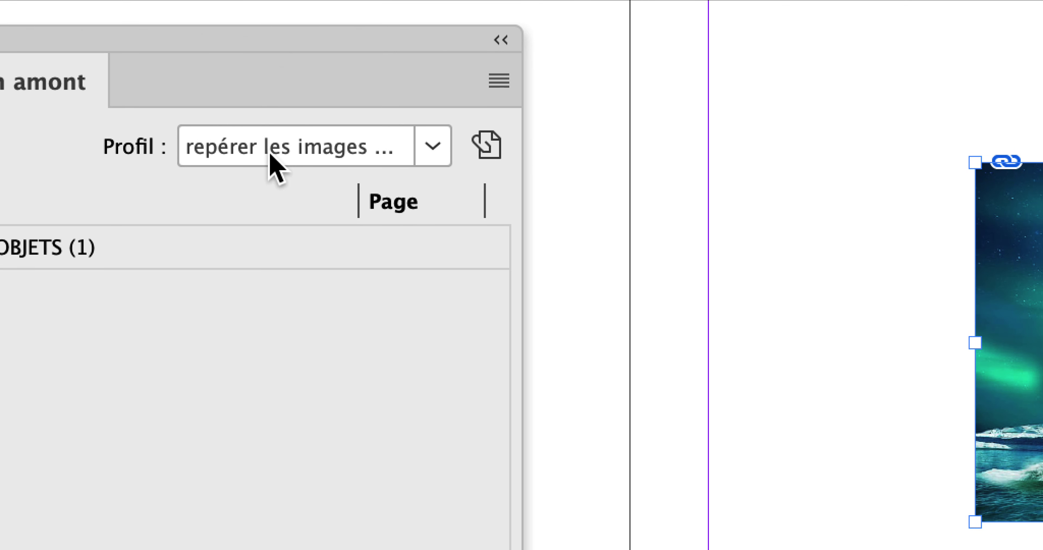
left_click(268, 154)
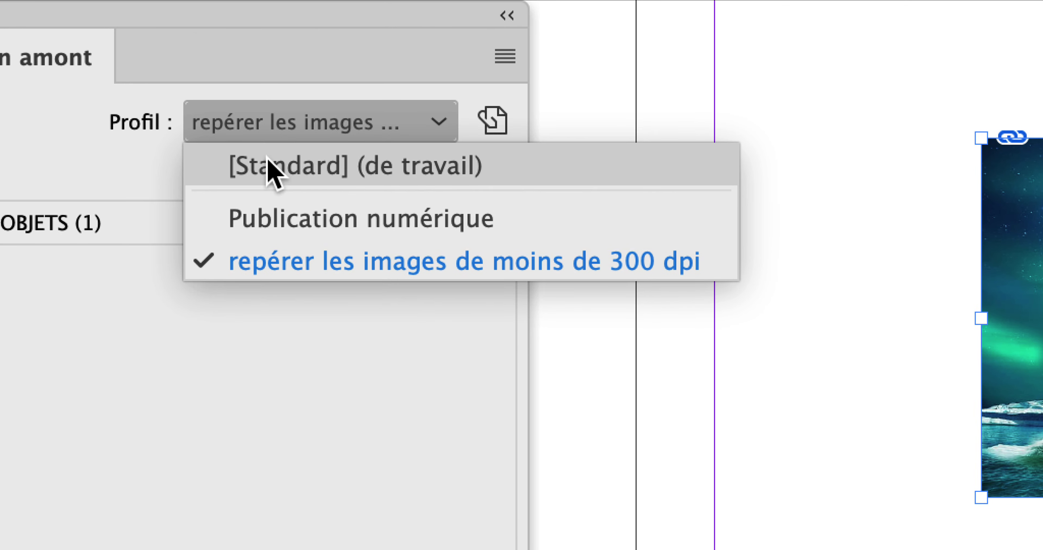
left_click(267, 190)
left_click(265, 154)
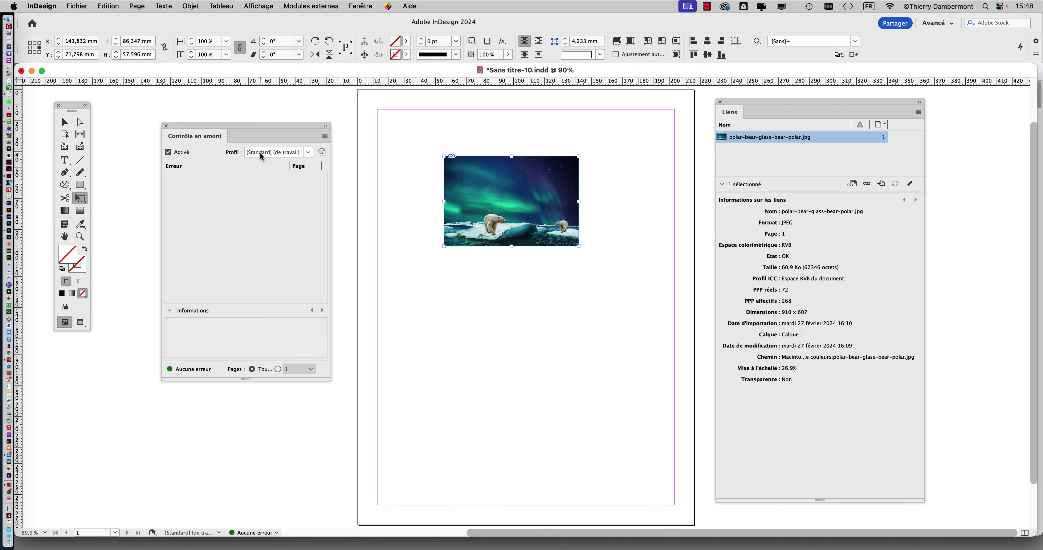
left_click(293, 174)
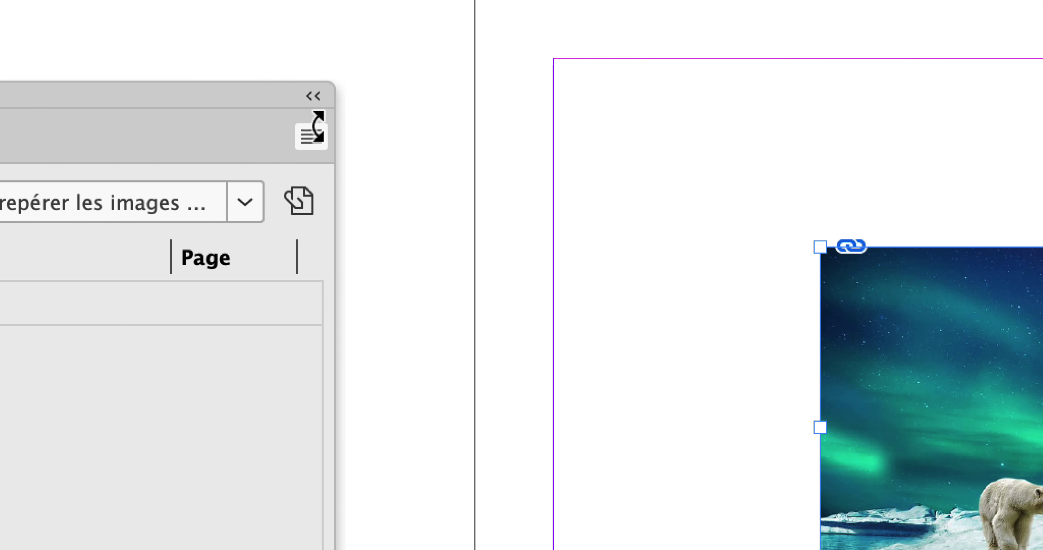
- Open the preflight profile definitions and examine the minimum colour image resolution in the "repérer les images de moins de 300 dpi" profile
left_click(317, 133)
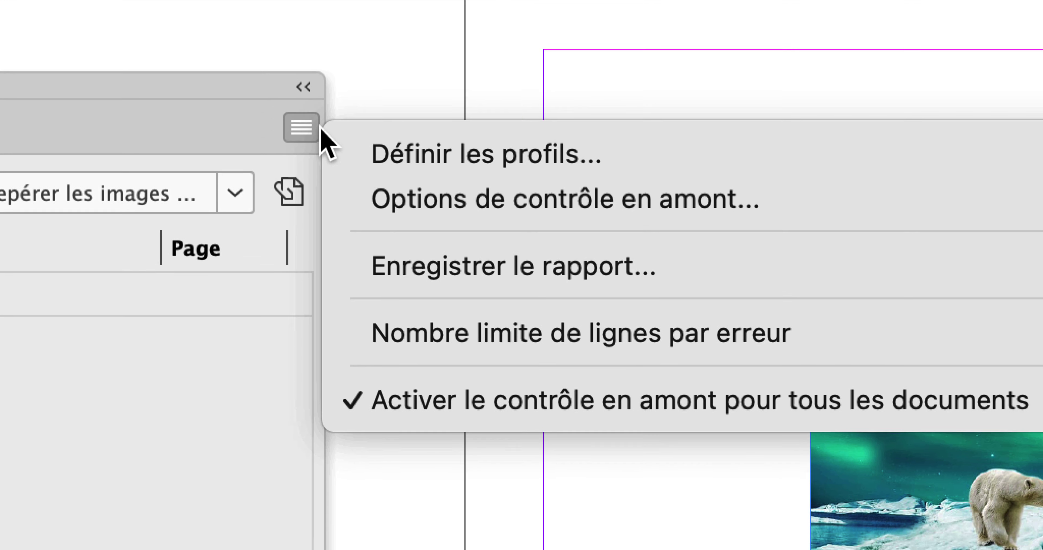
left_click(334, 137)
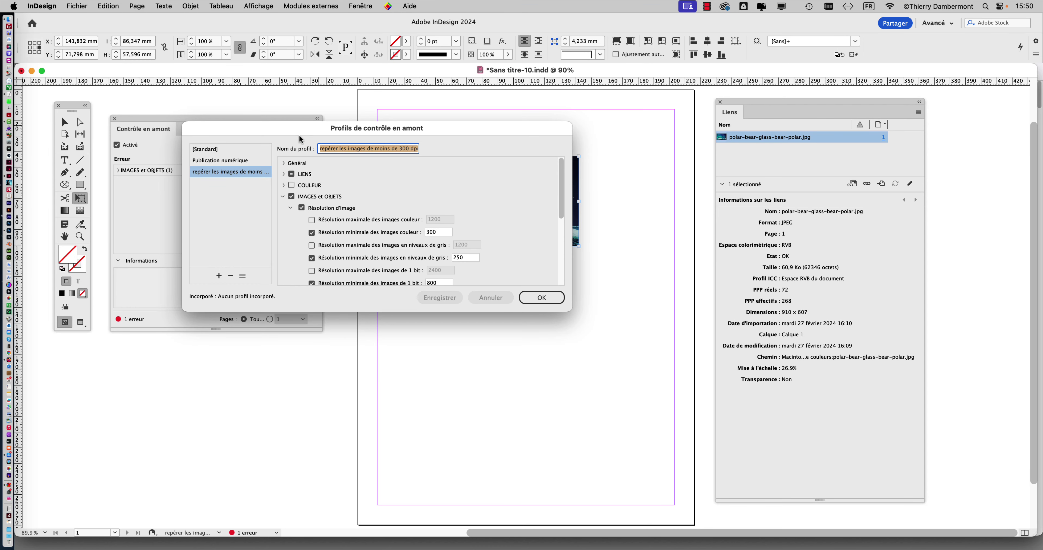
left_click_drag(299, 140, 472, 104)
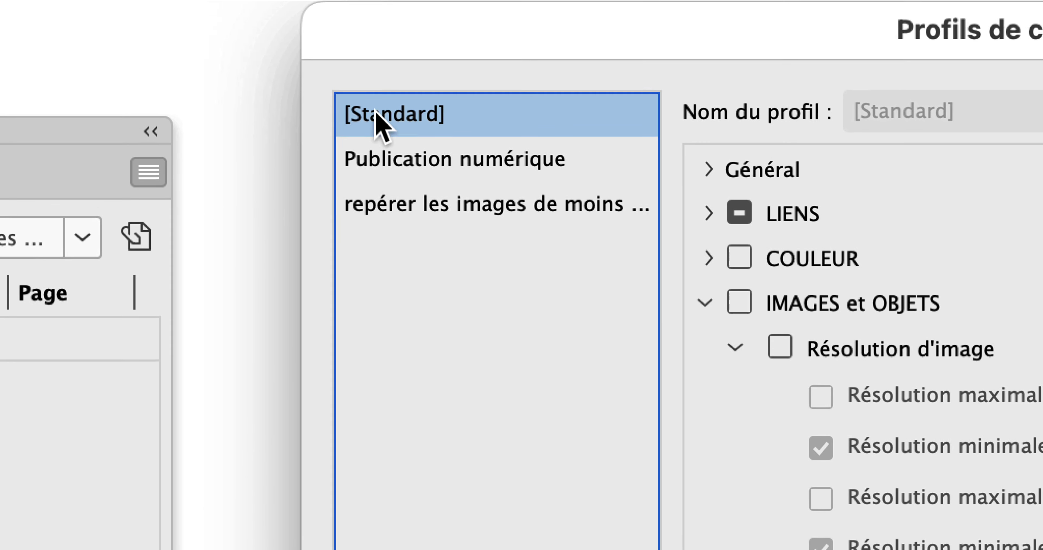
left_click(396, 136)
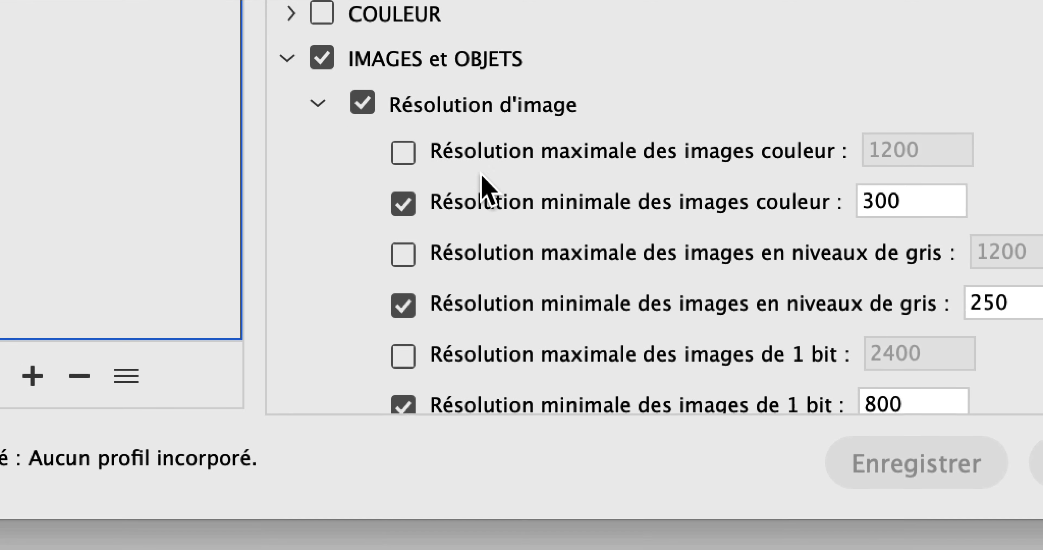
double_click(870, 255)
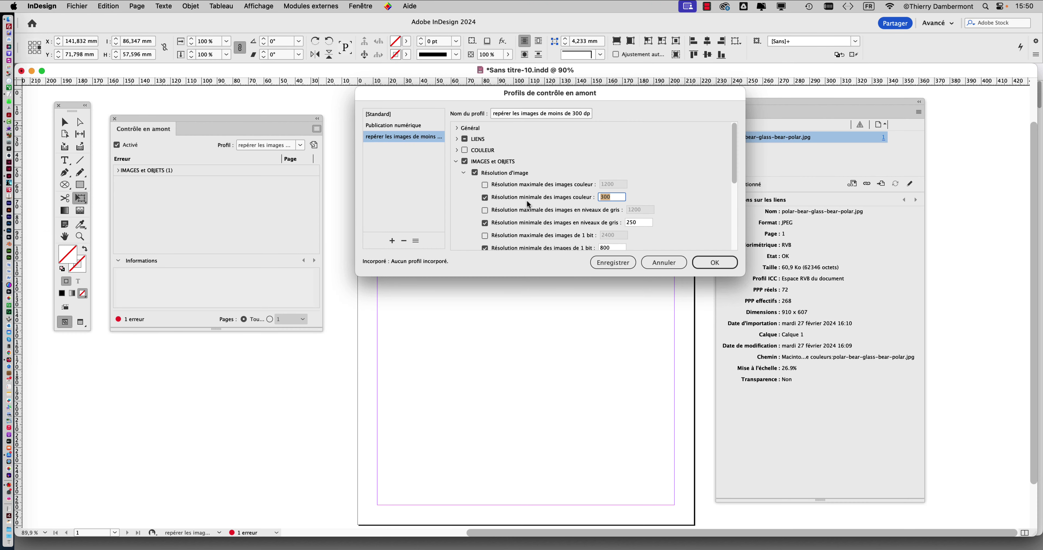
left_click(868, 446)
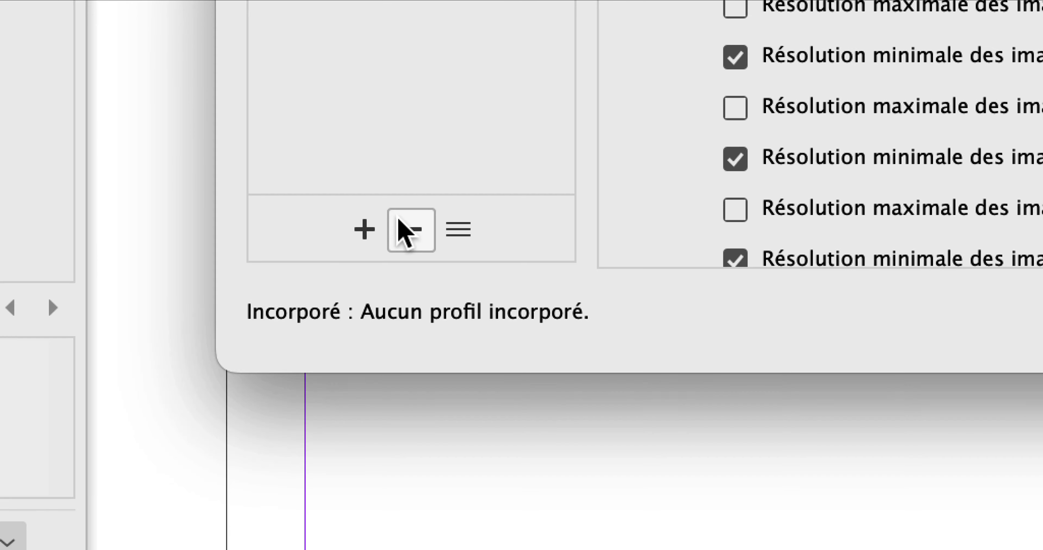
- Delete the preflight profile "repérer les images de moins de 300 dpi" and confirm its removal
left_click(403, 240)
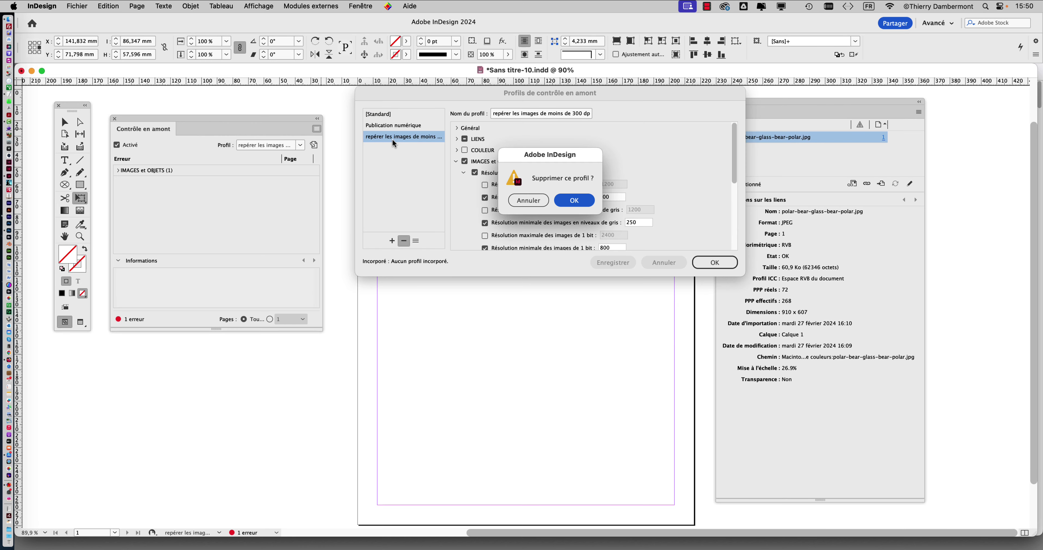
left_click(574, 201)
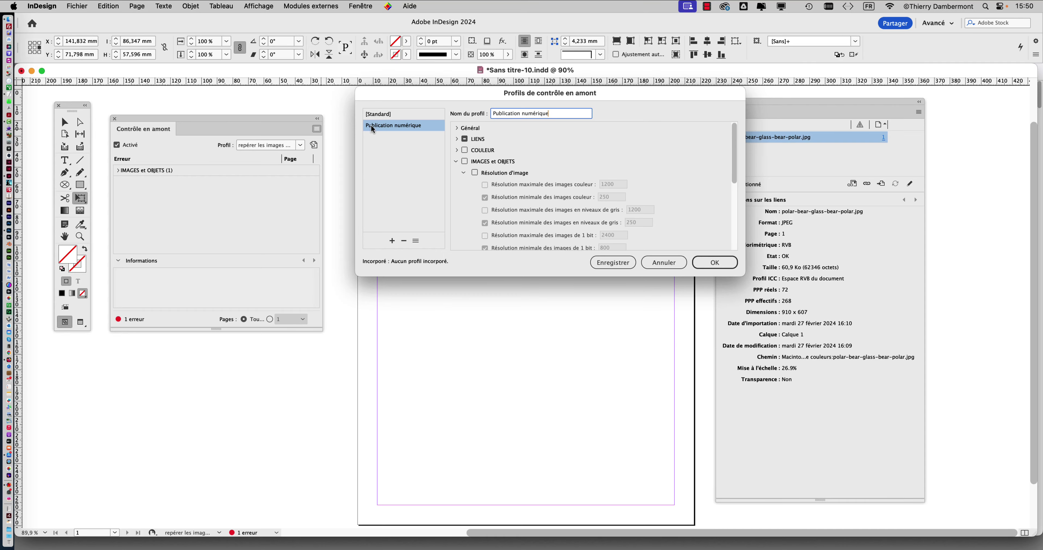
- Accept the profile deletion and shift the preflight check (Contrôle en amont) slightly closer to the page
left_click(714, 262)
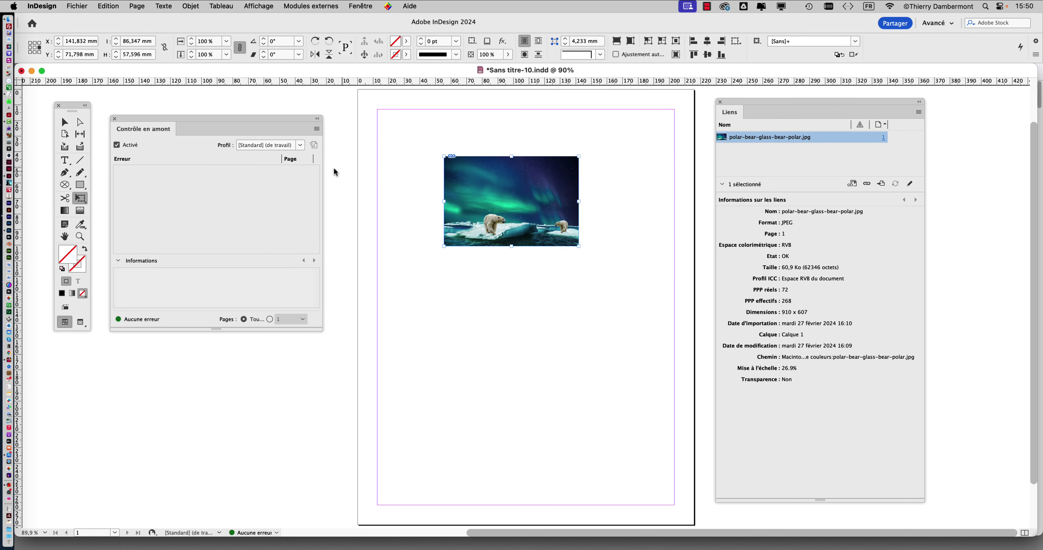
mouse_move(267, 121)
left_mouse_down()
mouse_move(292, 128)
mouse_move(284, 131)
left_mouse_up()
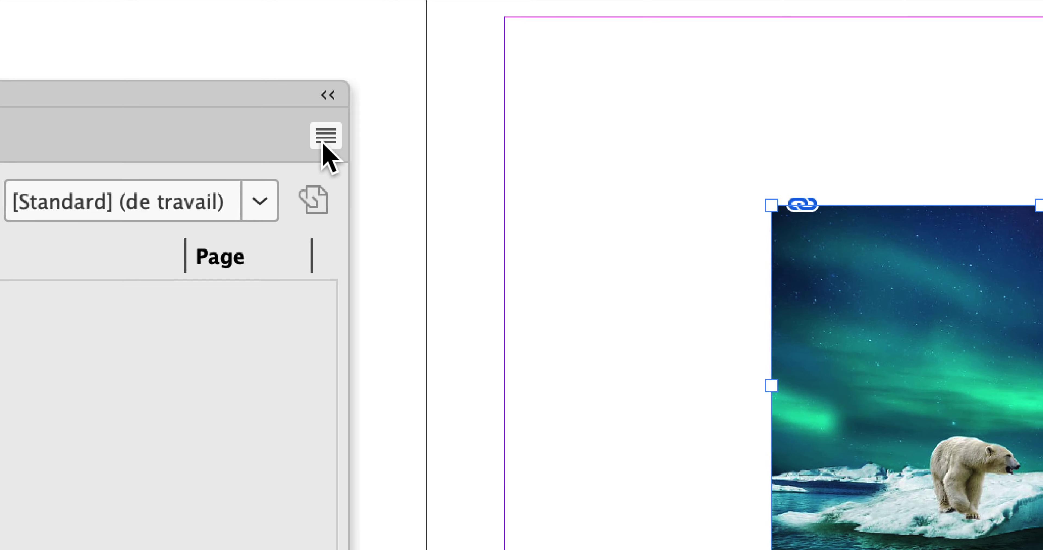
- Create a new preflight profile based on [Standard], named "repérer les images de moins de 300dpi"
left_click(486, 99)
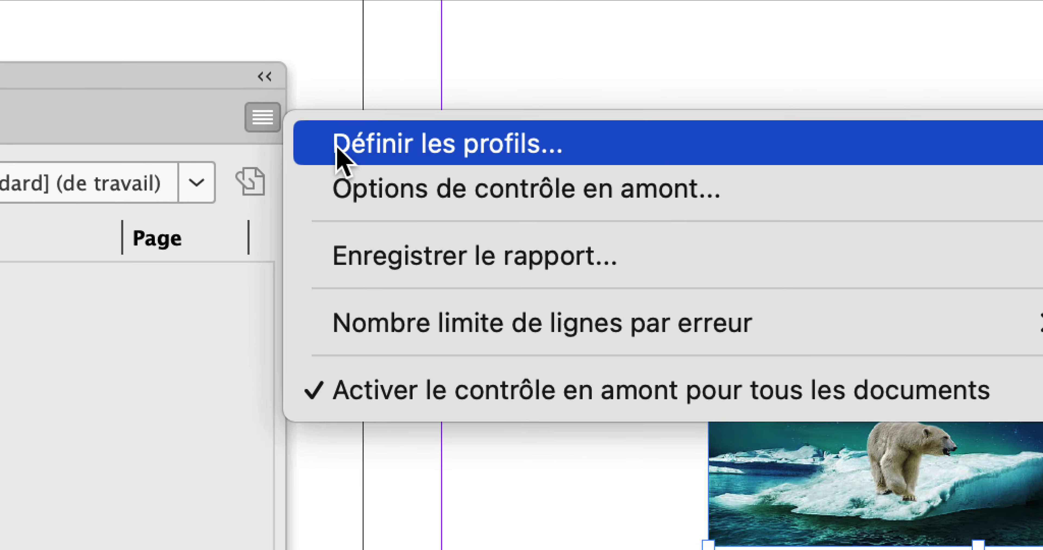
left_click(338, 146)
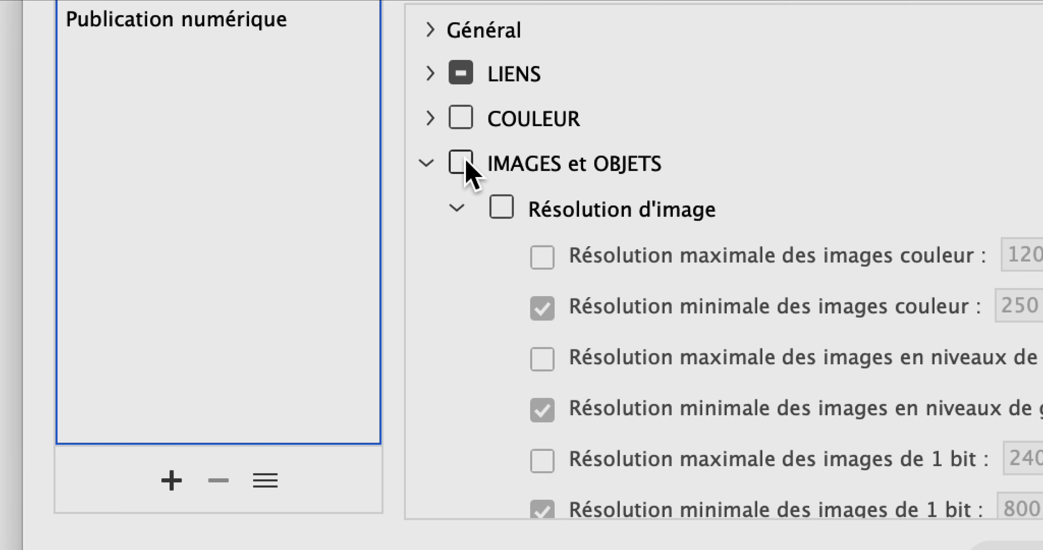
left_click(461, 163)
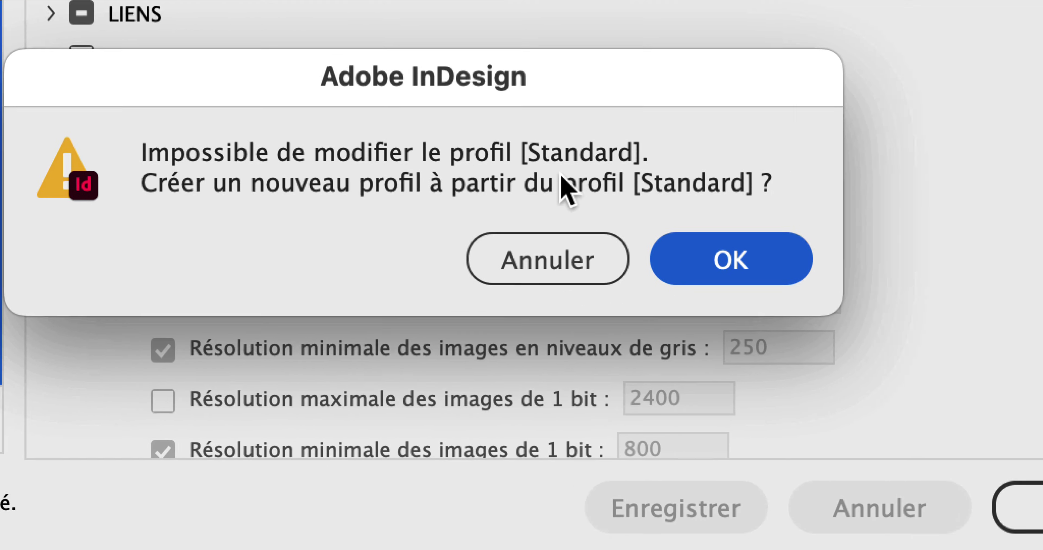
left_click(905, 330)
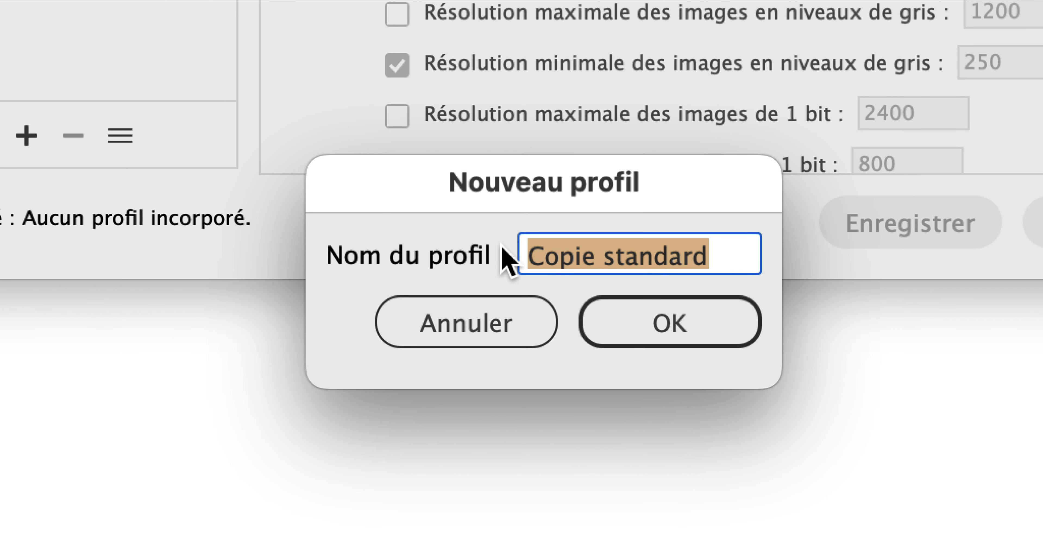
type("repér")
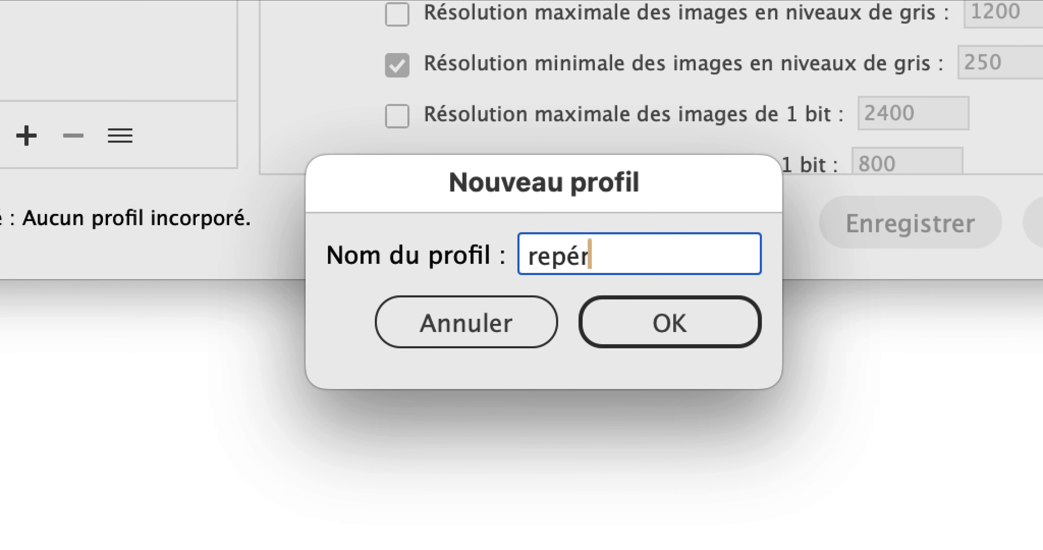
type("er les images de ")
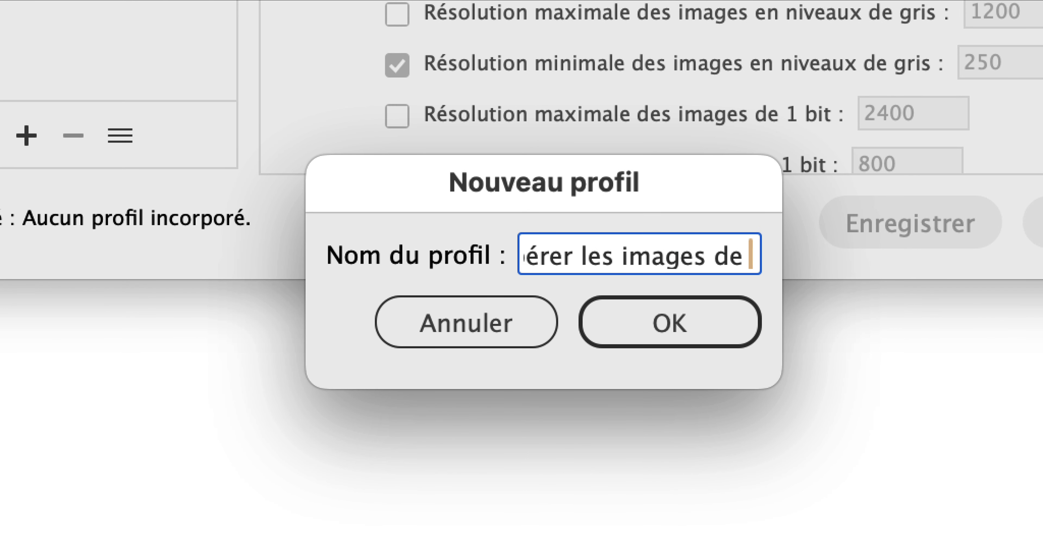
type("moins de 3")
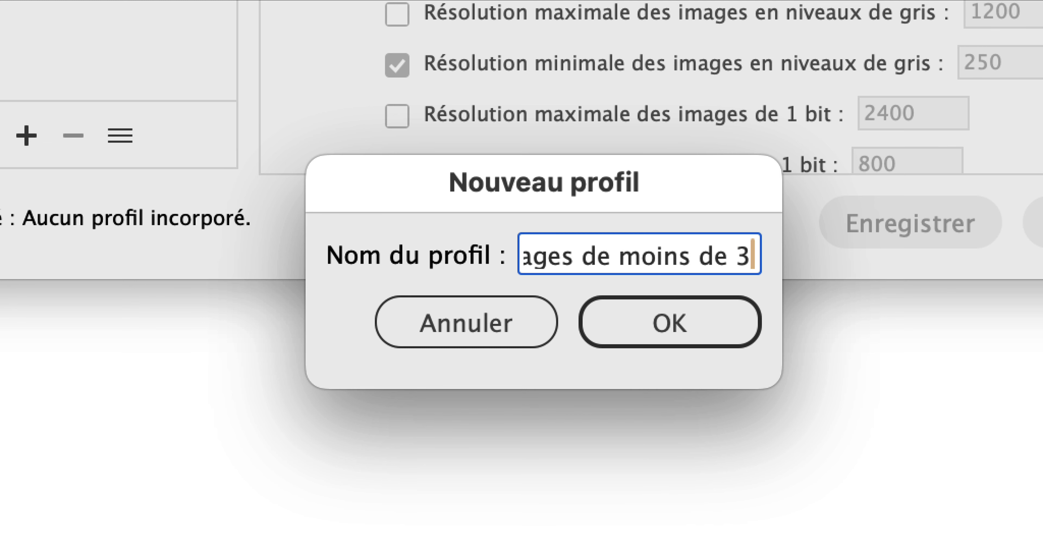
type("00dpi")
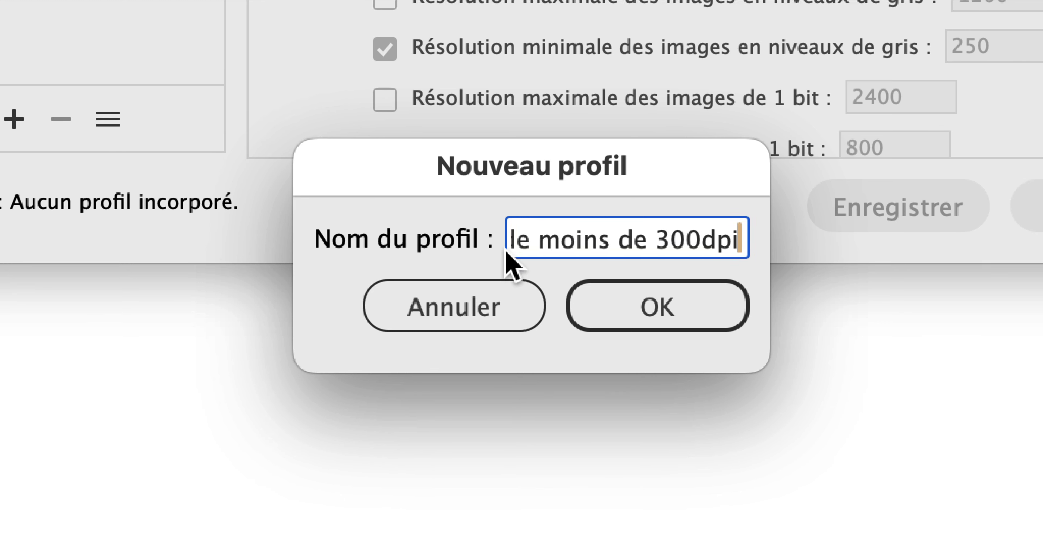
left_click(602, 316)
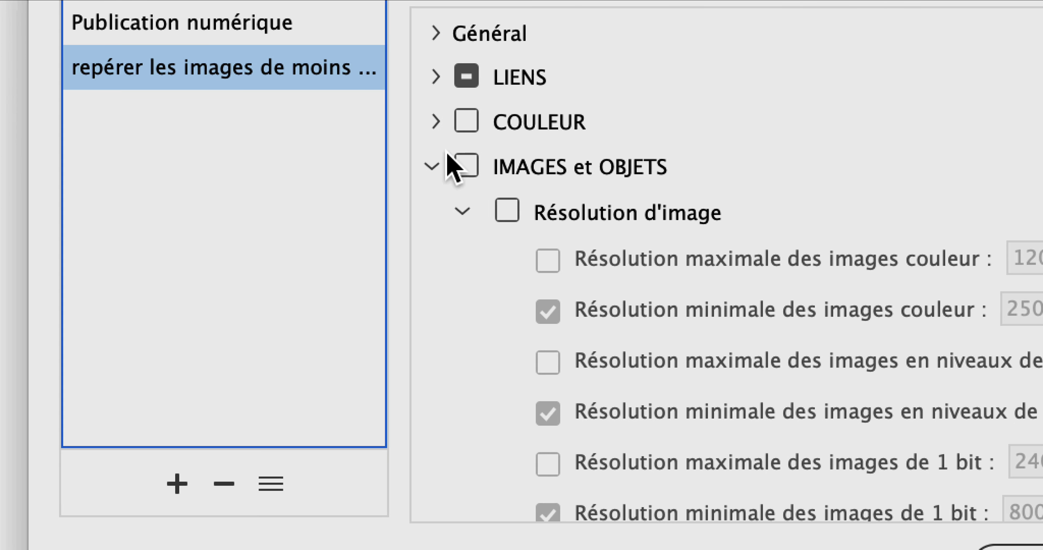
- Enable the image resolution check in the new profile, set the minimum colour image resolution to 300, and accept the definitions
left_click(637, 217)
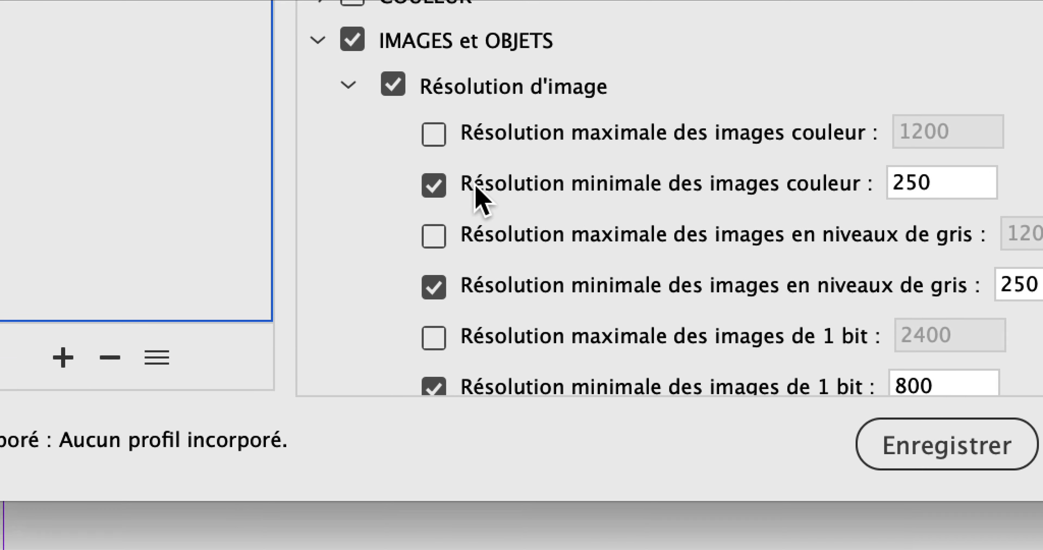
double_click(919, 184)
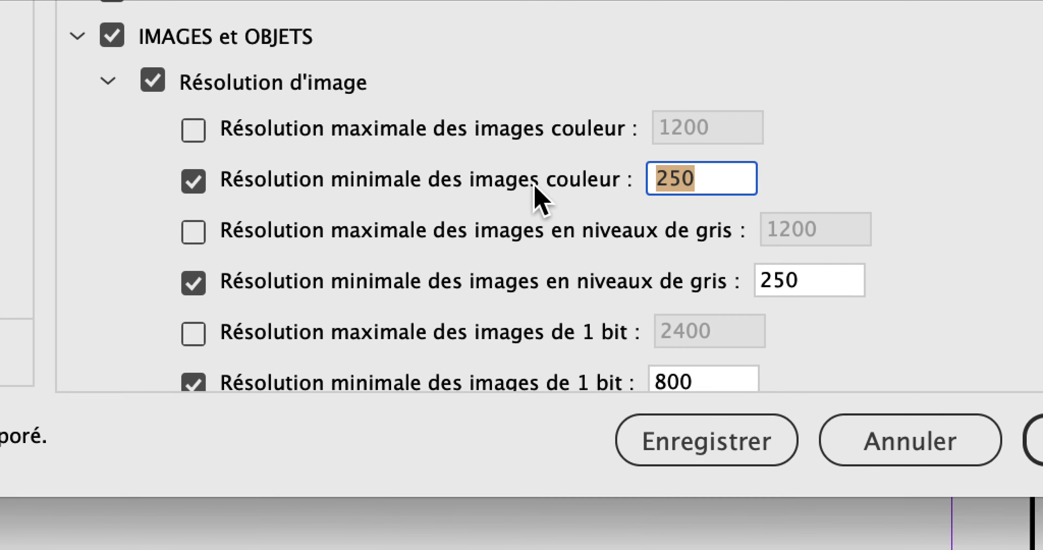
type("300")
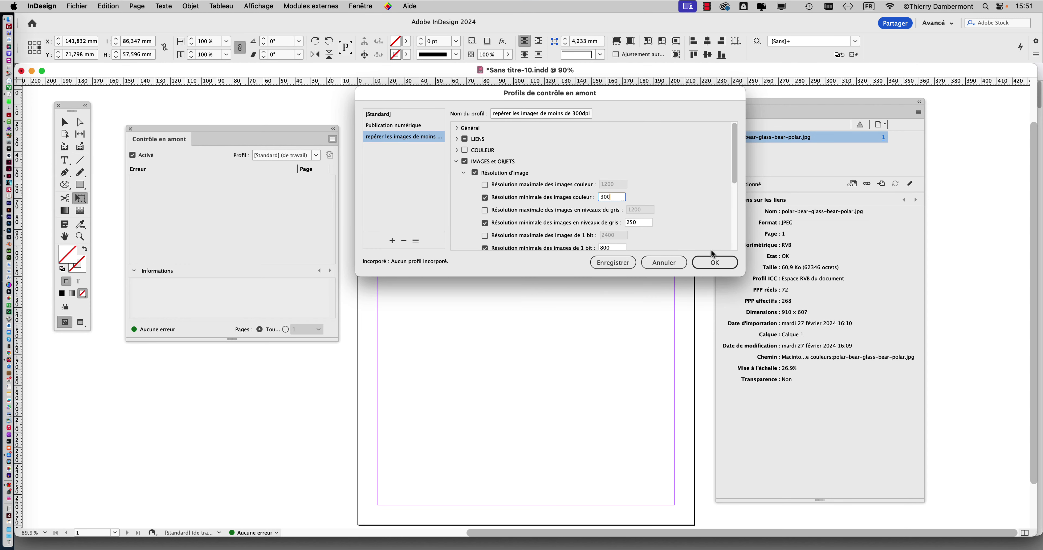
left_click(712, 260)
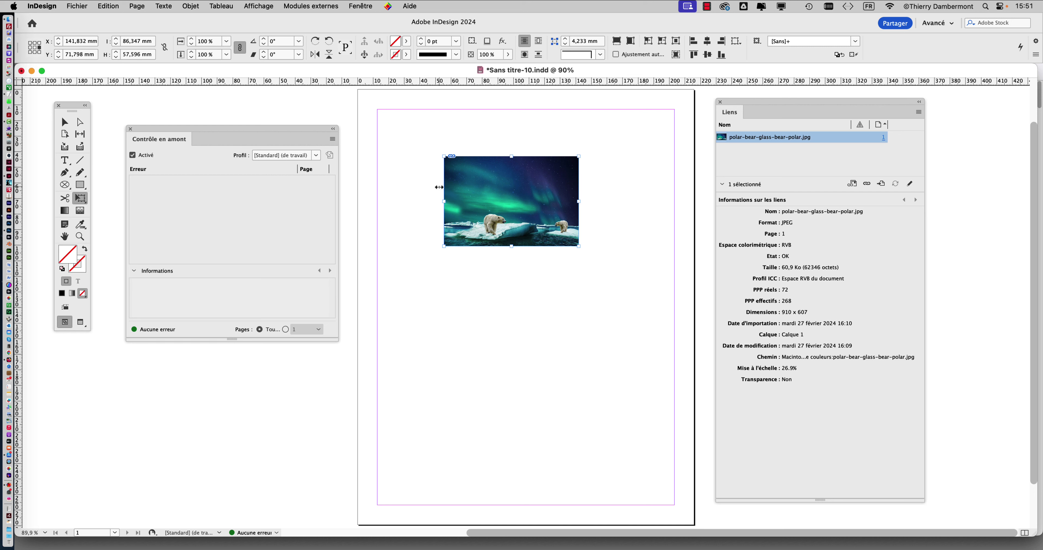
- Select the placed polar bear image on the page with the Selection tool
scroll(485, 182, "up", 2, "alt")
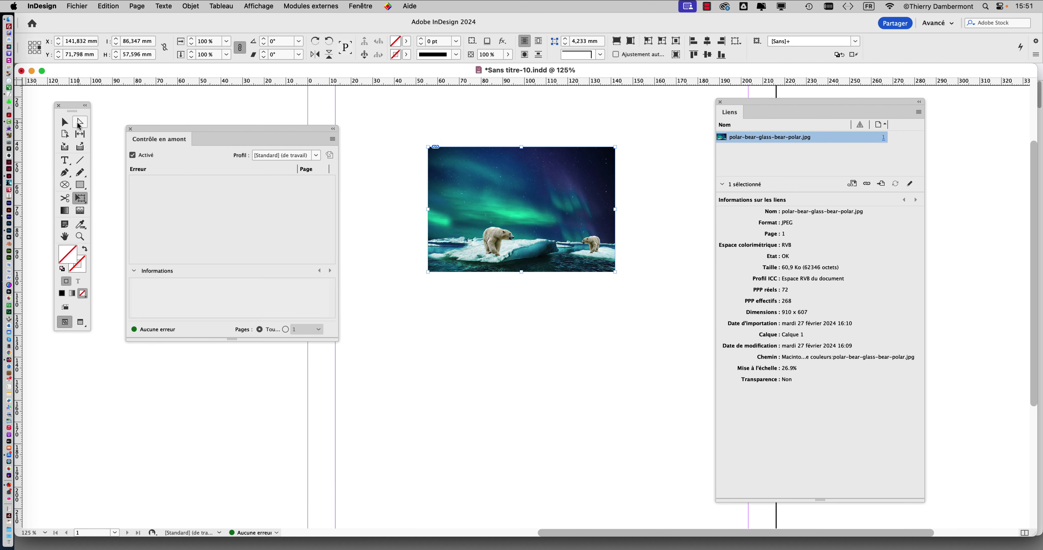
left_click(65, 122)
left_click(398, 190)
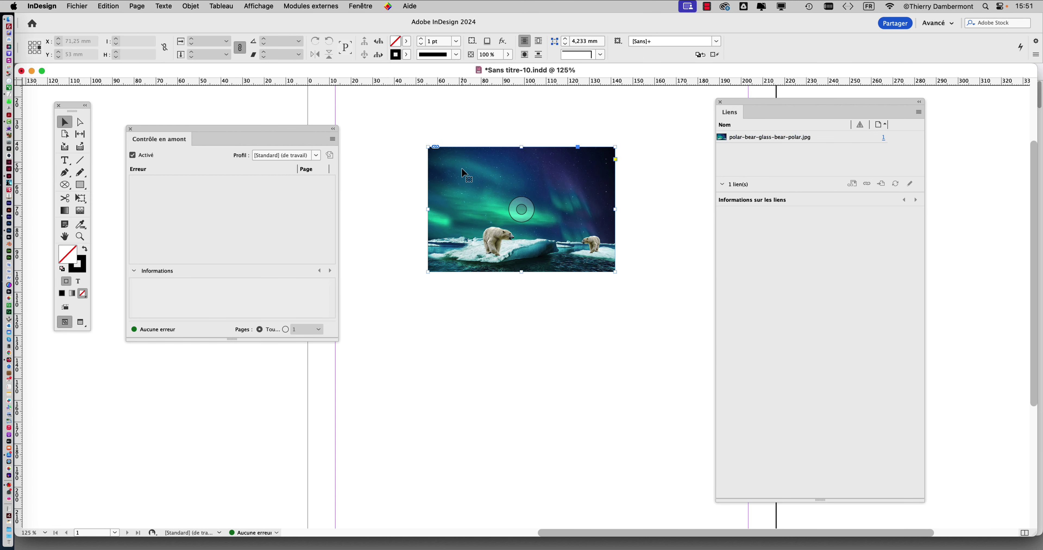
left_click(463, 173)
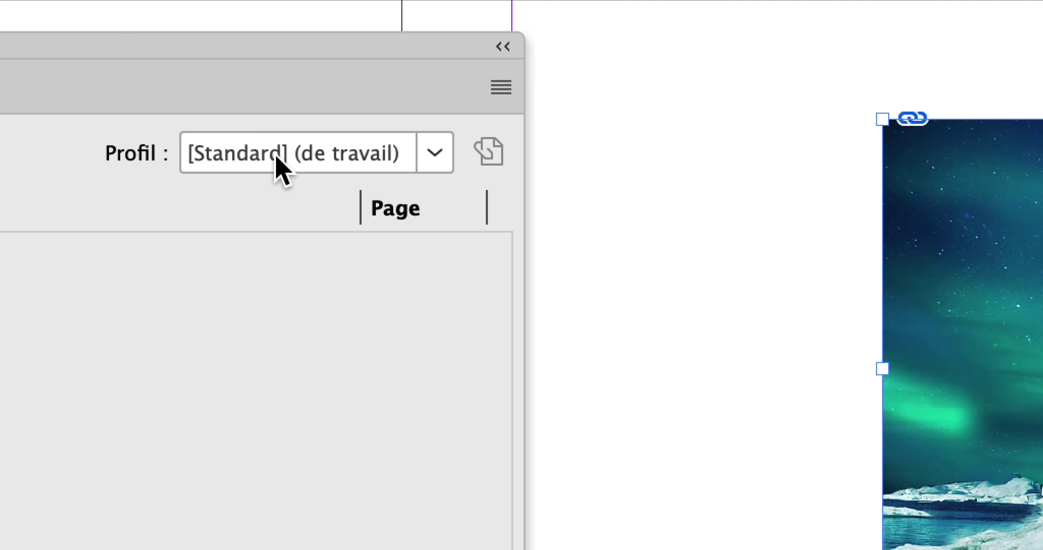
- Run the preflight check on the document with the "repérer les images de moins de 300dpi" profile
left_click(276, 155)
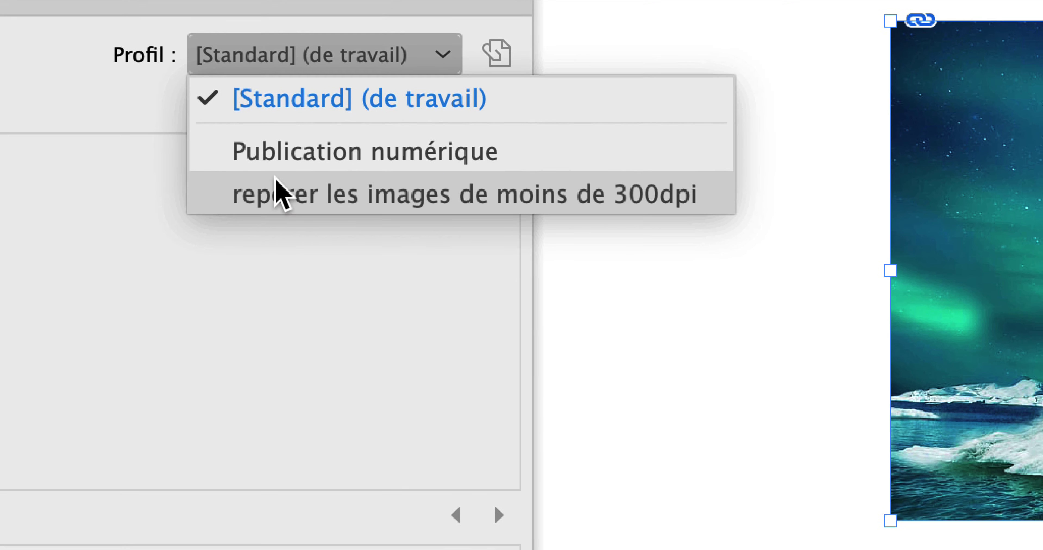
left_click(271, 294)
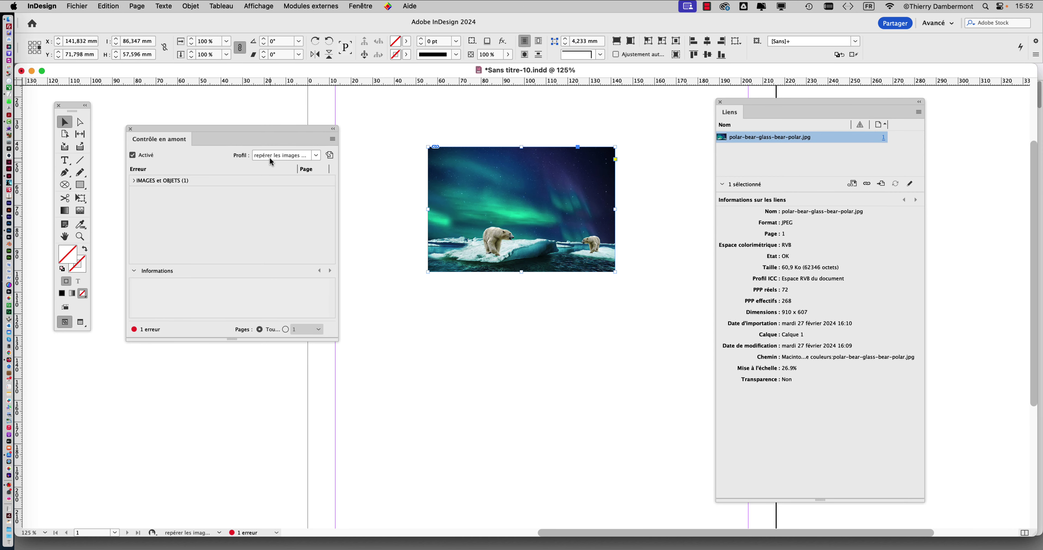
left_click(283, 155)
left_click(283, 193)
left_click(275, 156)
left_click(279, 192)
- Scale the polar bear image down proportionally to about 68 × 45 mm with the Free Transform tool
left_click(81, 198)
left_click_drag(615, 148, 593, 171)
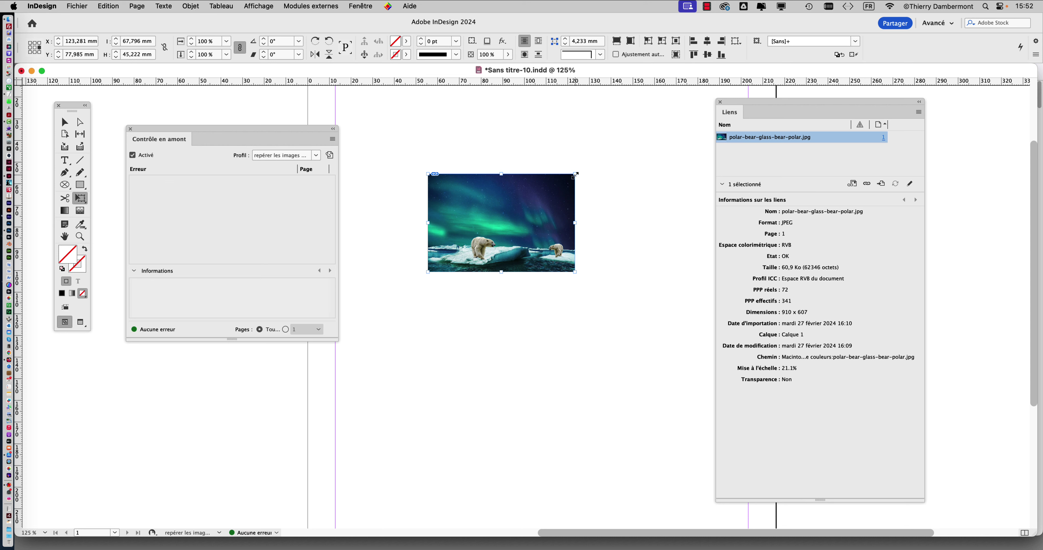